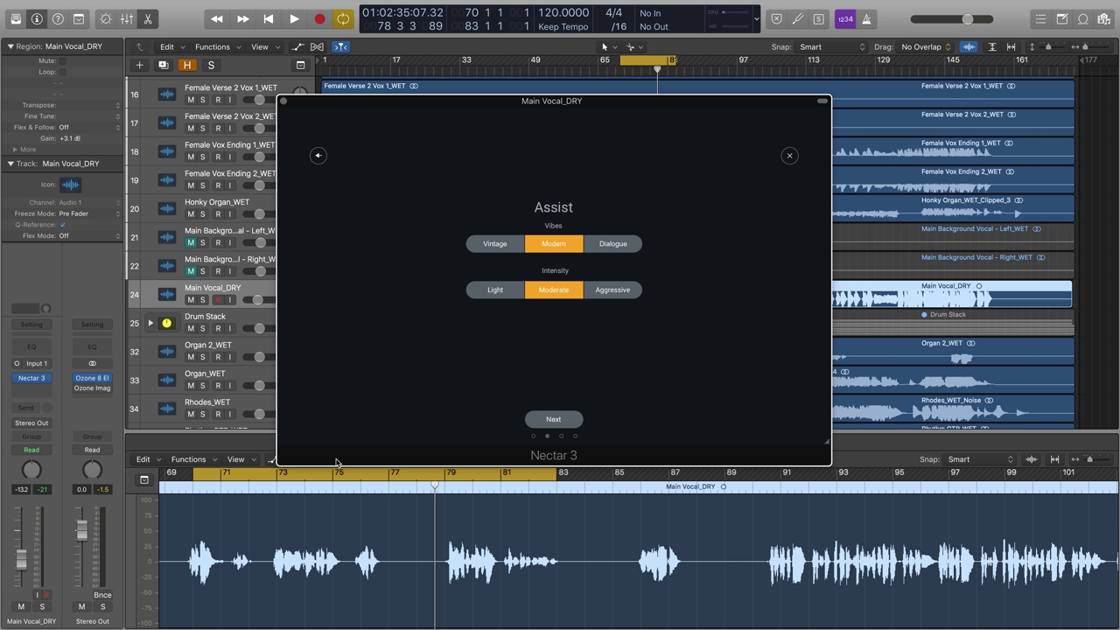
Try the Vintage, Modern and Dialogue vibes in the vocal assistant
{"action": "left_click", "coordinate": [482, 250]}
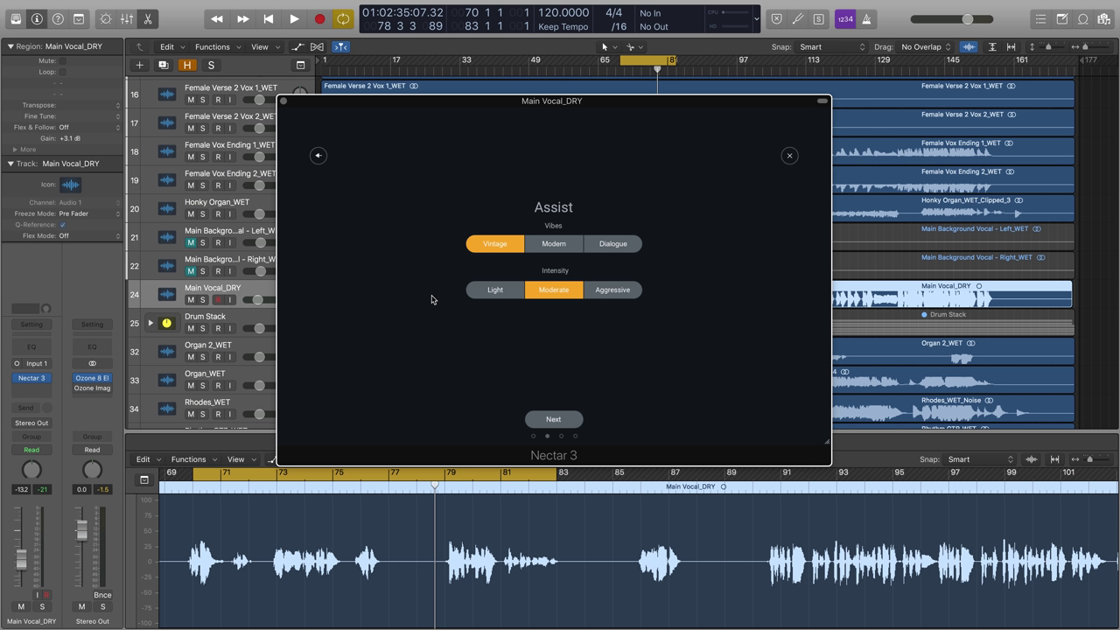
{"action": "left_click", "coordinate": [563, 249]}
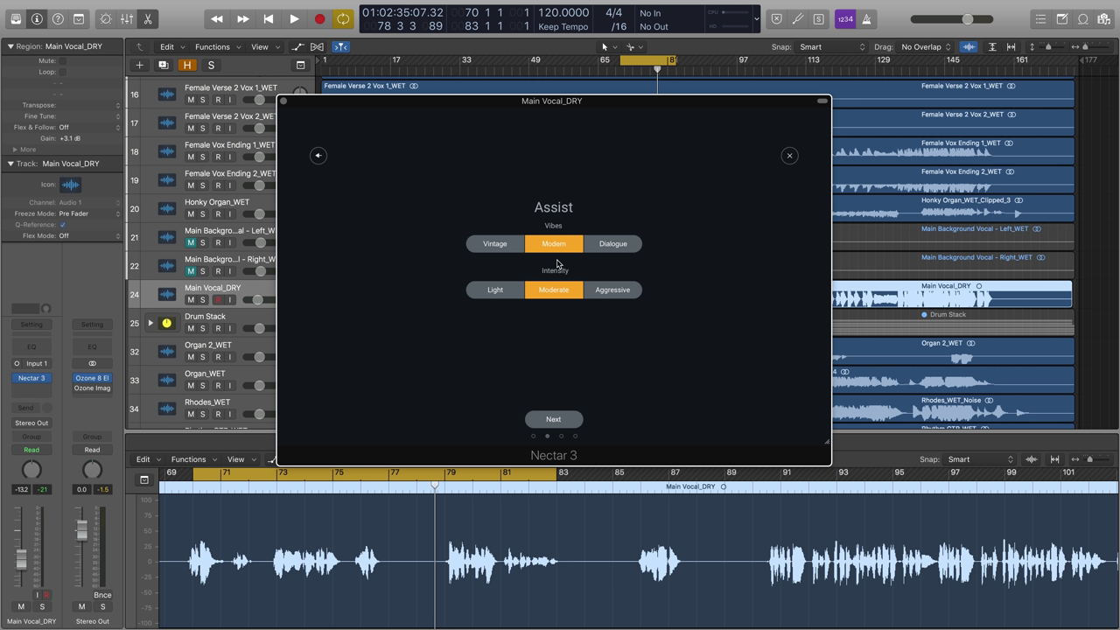
{"action": "left_click", "coordinate": [600, 250]}
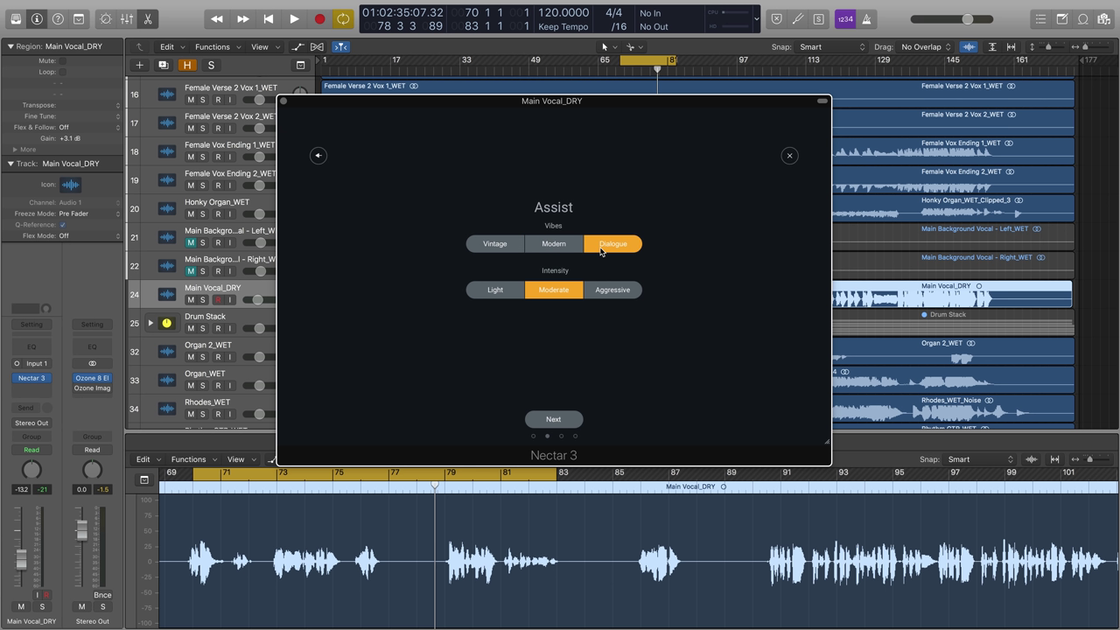
Try the Light, Moderate and Aggressive intensities in the vocal assistant, ending on Moderate
{"action": "left_click", "coordinate": [502, 298]}
{"action": "left_click", "coordinate": [556, 299]}
{"action": "left_click", "coordinate": [613, 298]}
{"action": "left_click", "coordinate": [571, 297]}
{"action": "left_click", "coordinate": [499, 294]}
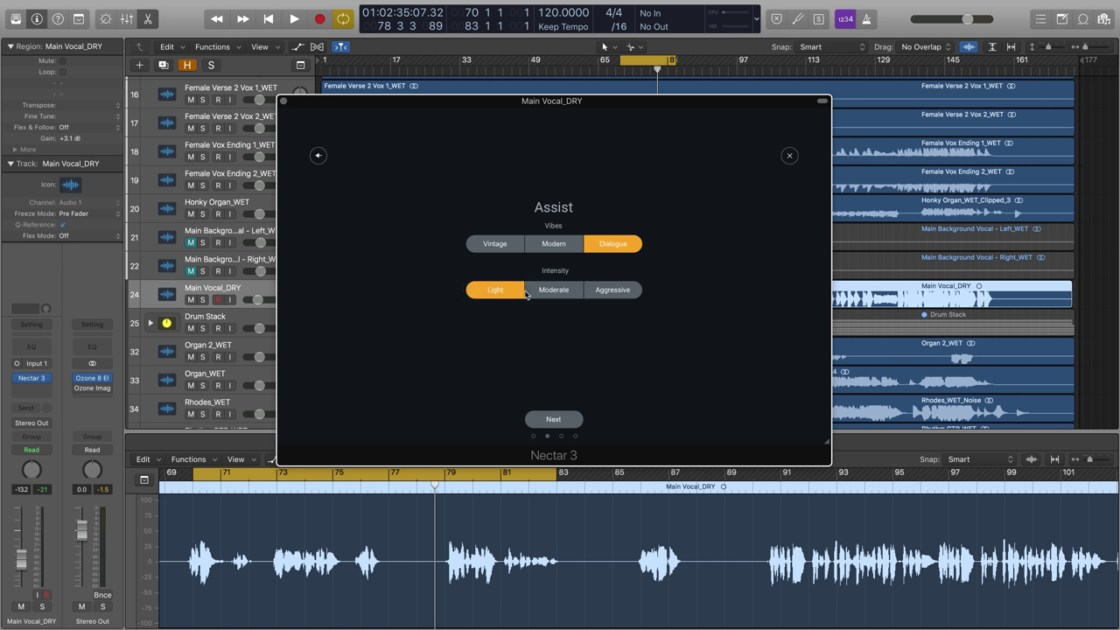
{"action": "left_click", "coordinate": [542, 295]}
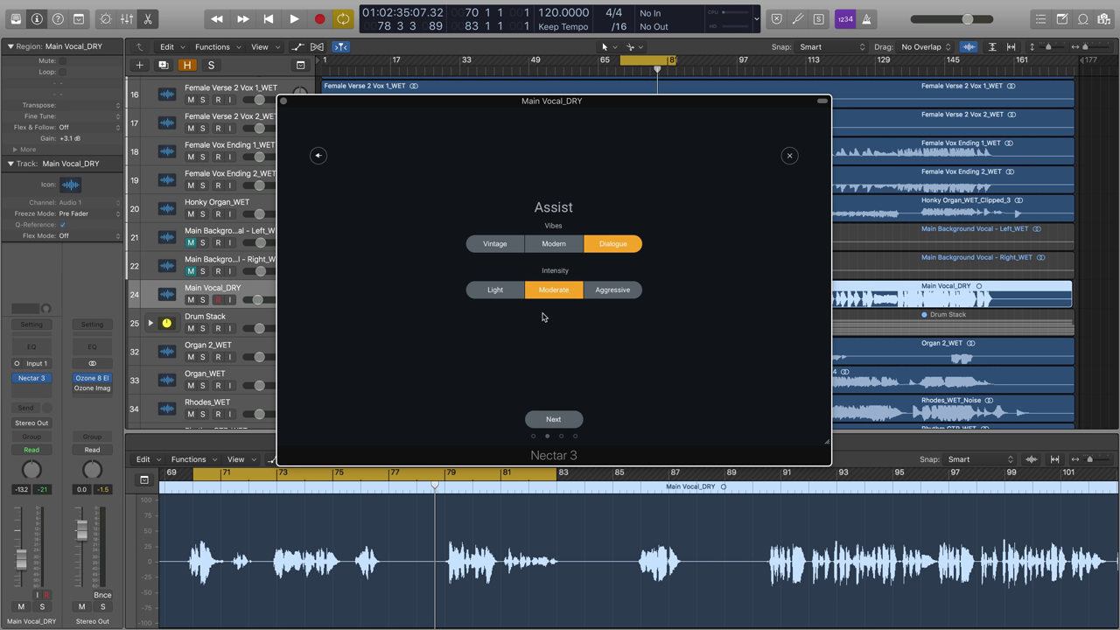
Run the assistant with the Modern vibe on the soloed Main Vocal_DRY track and accept its suggested settings
{"action": "left_click", "coordinate": [547, 252]}
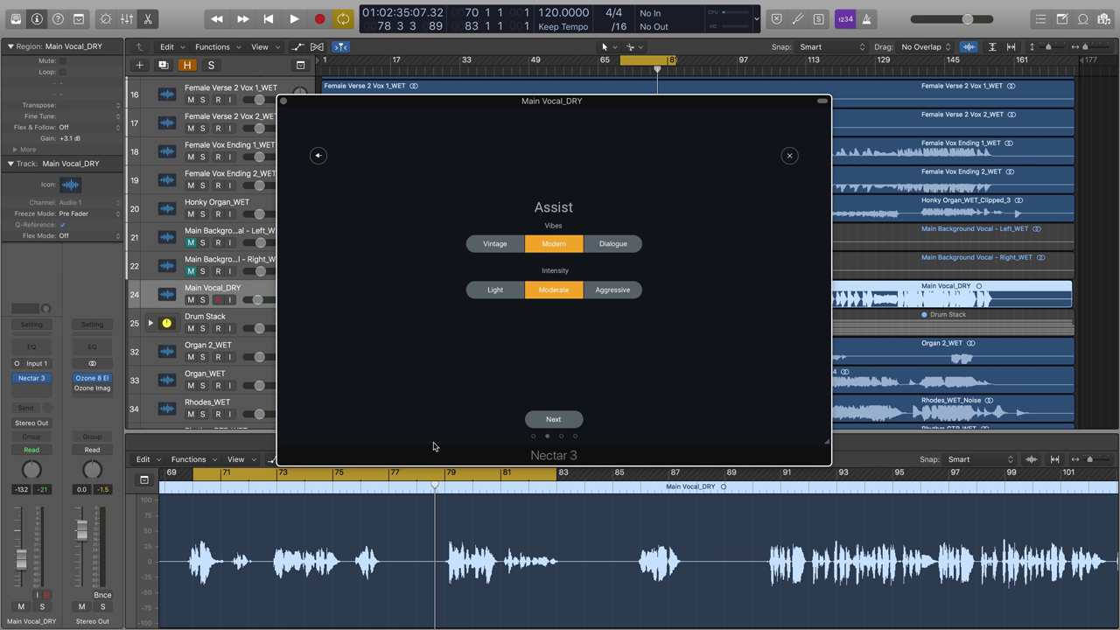
{"action": "left_click", "coordinate": [540, 424]}
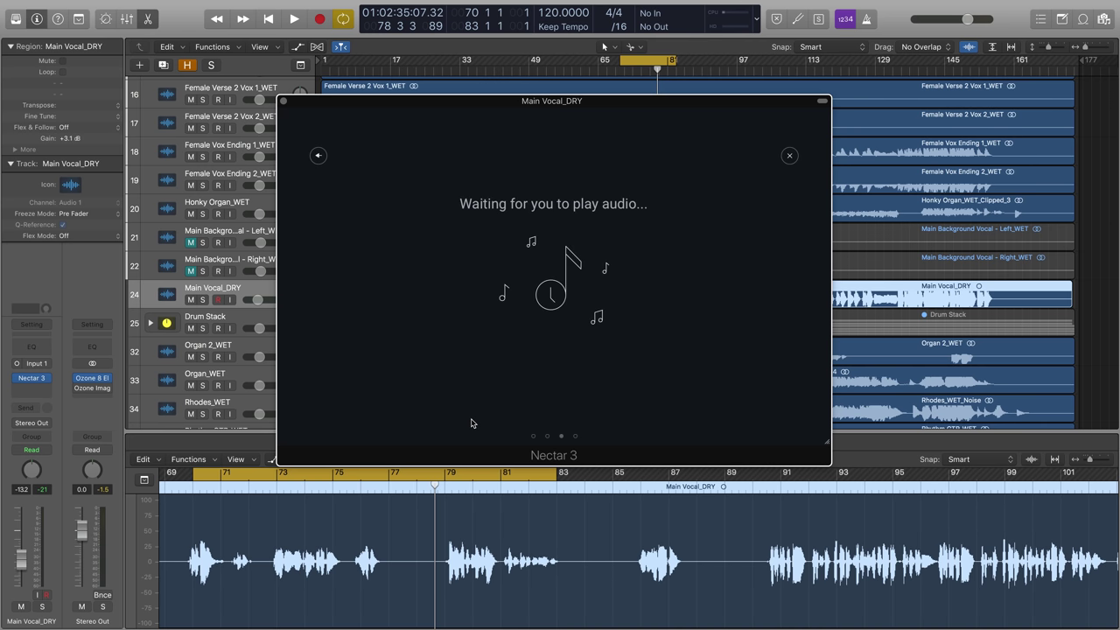
{"action": "key", "text": "space"}
{"action": "key", "text": "ctrl+s"}
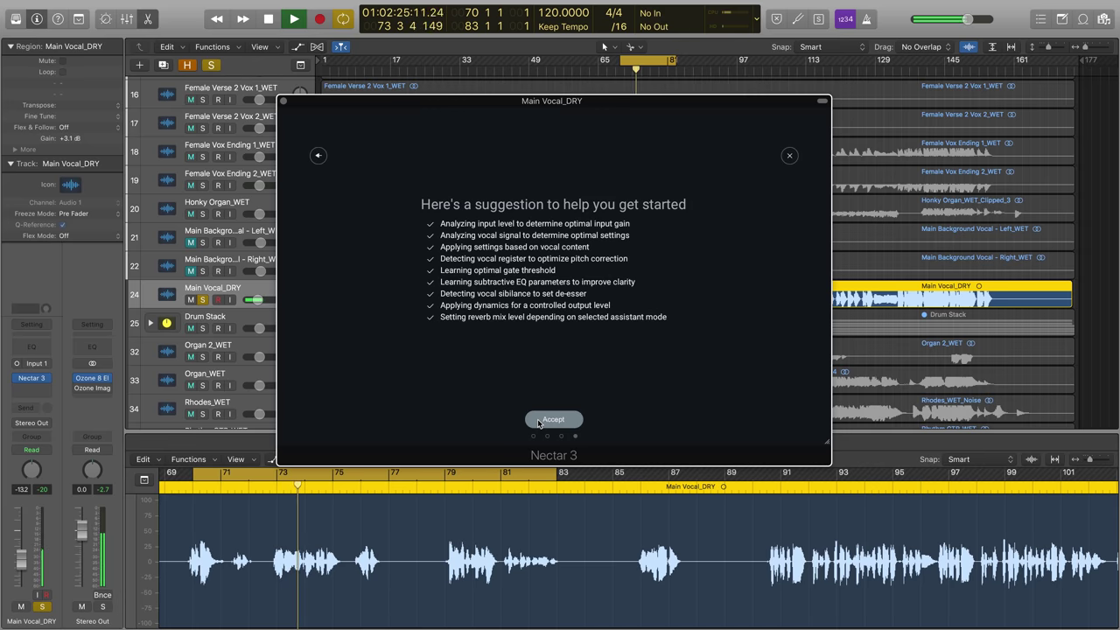
{"action": "left_click", "coordinate": [538, 421]}
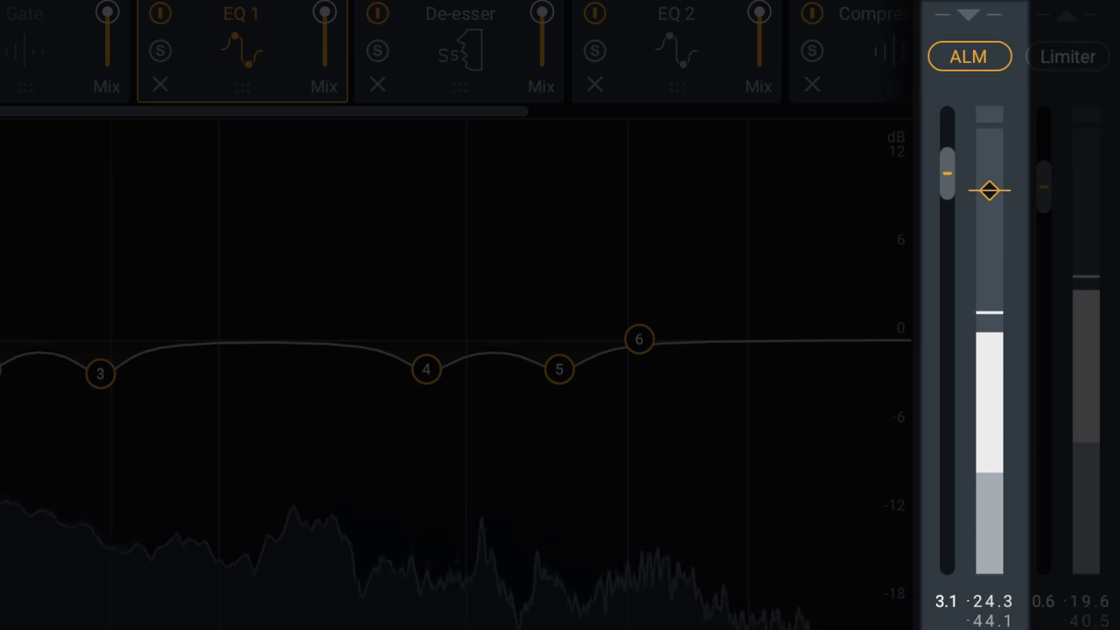
Deepen the EQ 1 node 2 cut at 308 Hz to -10.5 dB
{"action": "mouse_move", "coordinate": [1000, 201]}
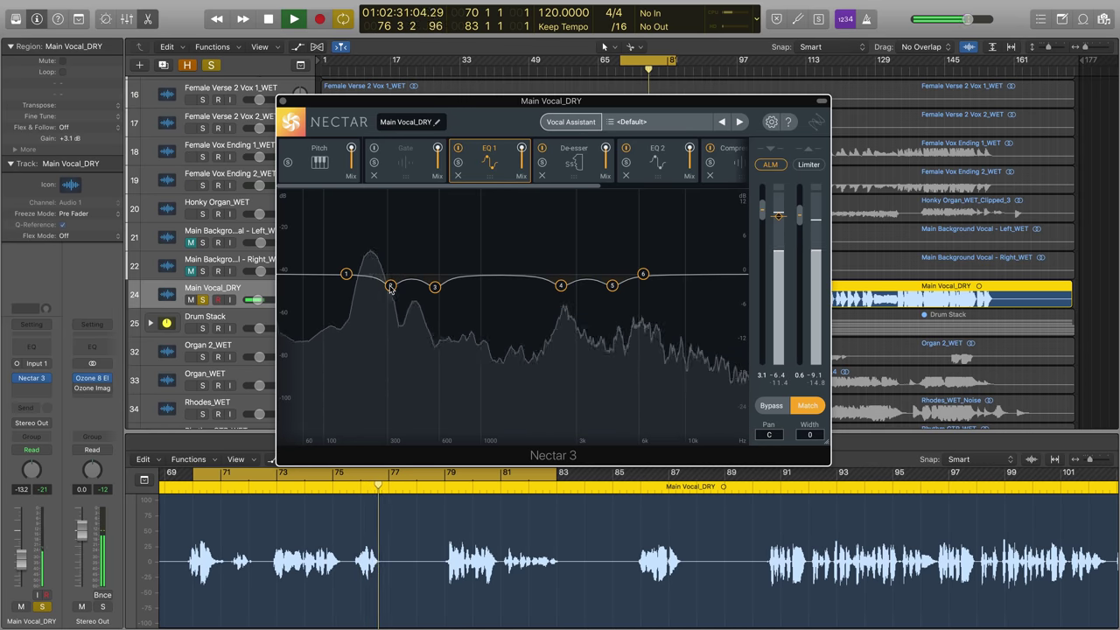
{"action": "left_click_drag", "start_coordinate": [391, 289], "coordinate": [391, 336]}
{"action": "key", "text": "space"}
{"action": "key", "text": "space"}
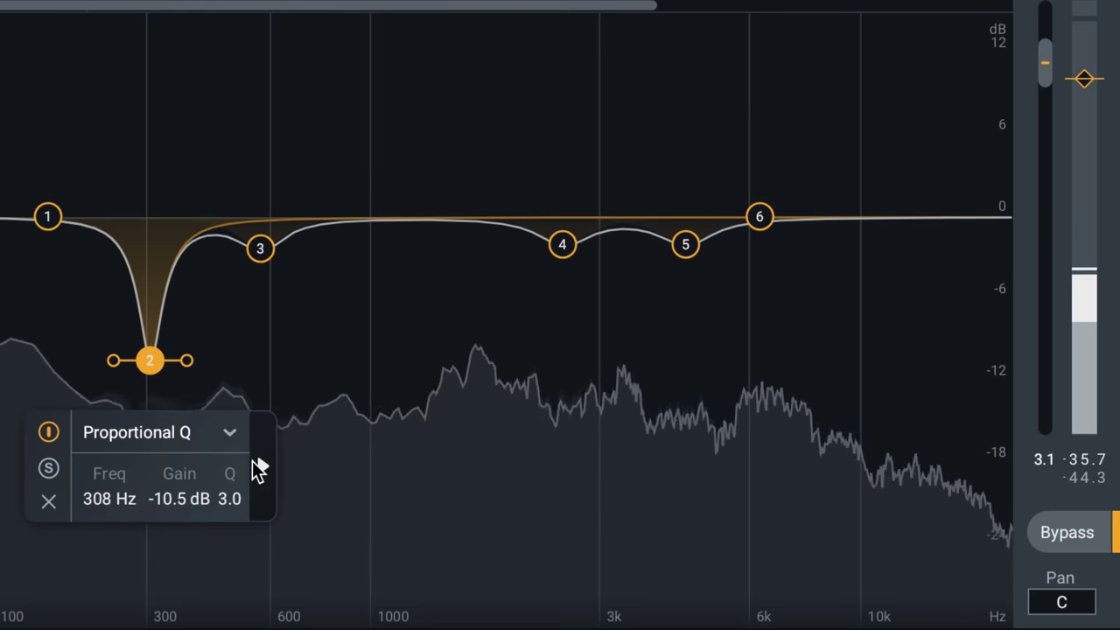
Expand the dynamic options of EQ 1 node 2, enable its dynamic Freq mode and stop playback
{"action": "left_click", "coordinate": [401, 395]}
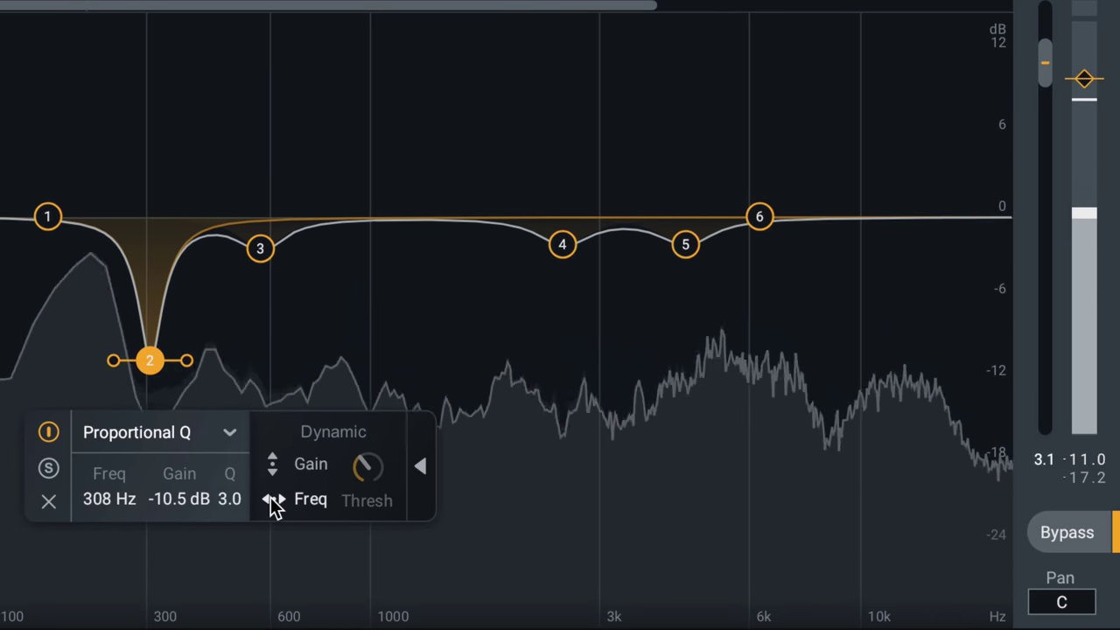
{"action": "left_click", "coordinate": [273, 499]}
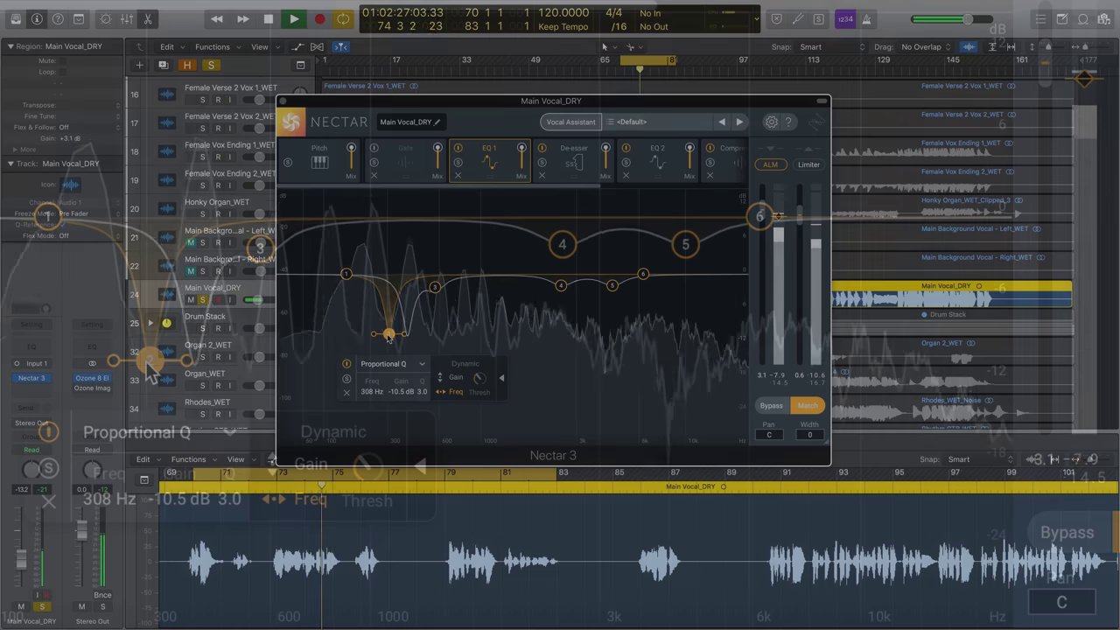
{"action": "key", "text": "space"}
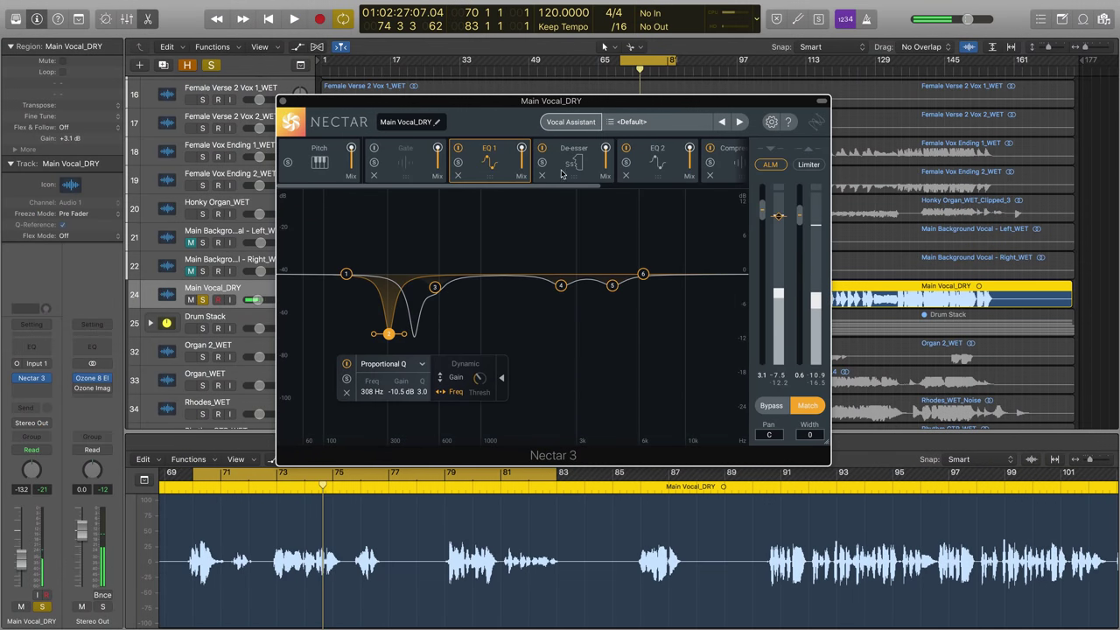
Play the vocal through the De-esser and briefly audition the detected sibilance with Listen
{"action": "left_click", "coordinate": [564, 171]}
{"action": "key", "text": "space"}
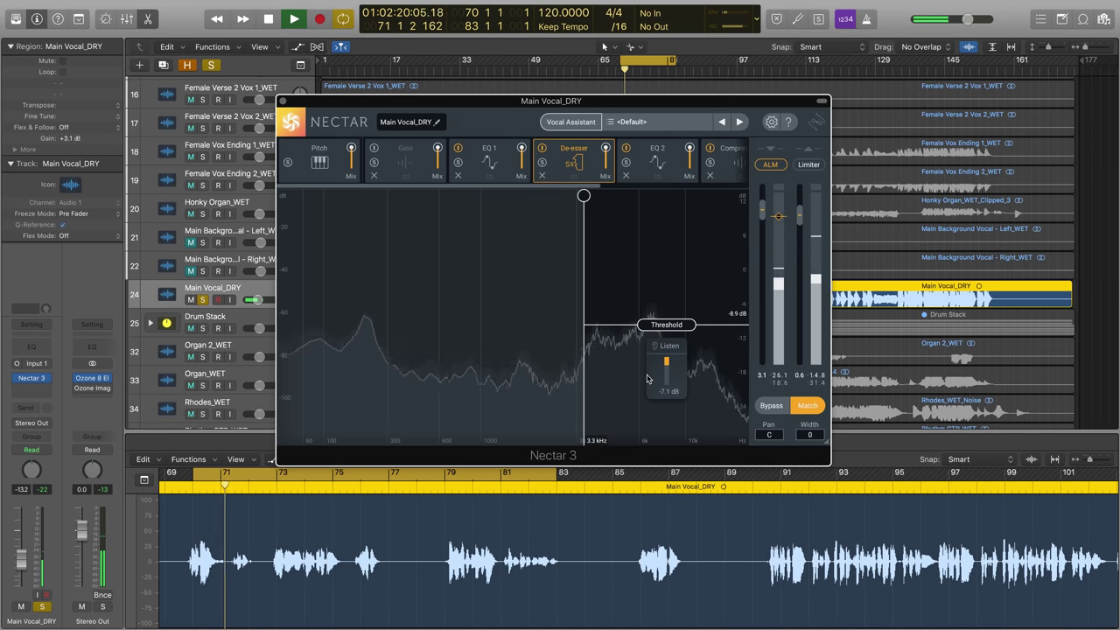
{"action": "left_click", "coordinate": [654, 347]}
{"action": "left_click", "coordinate": [654, 346]}
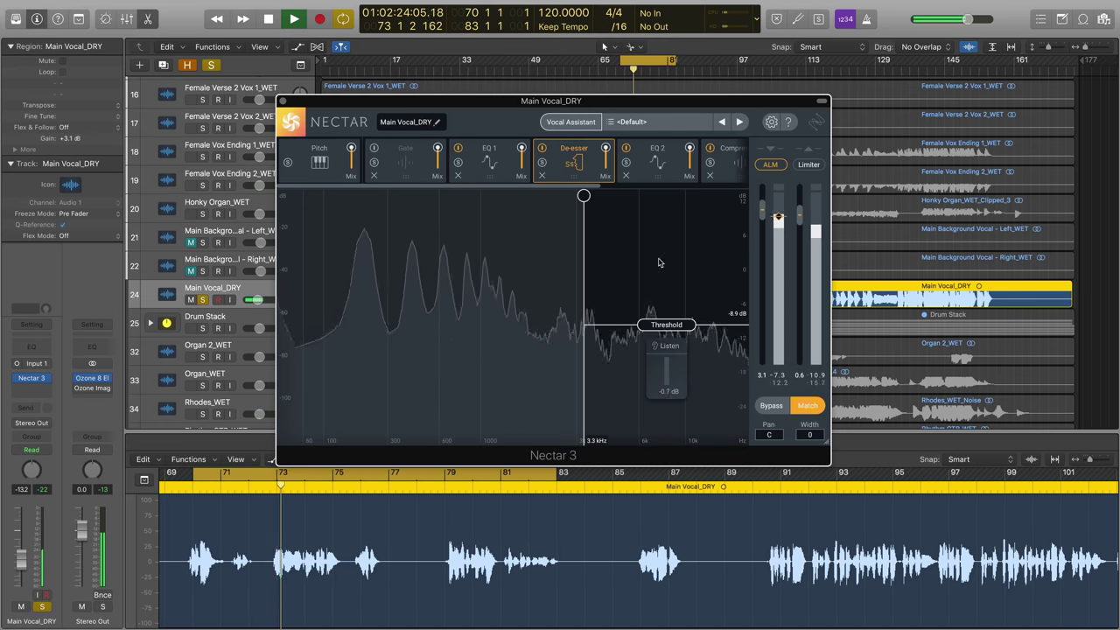
Move the EQ 2 Baxandall Treble node to 13560 Hz at 4.0 dB, and show the Compressor 1 settings
{"action": "left_click", "coordinate": [661, 165]}
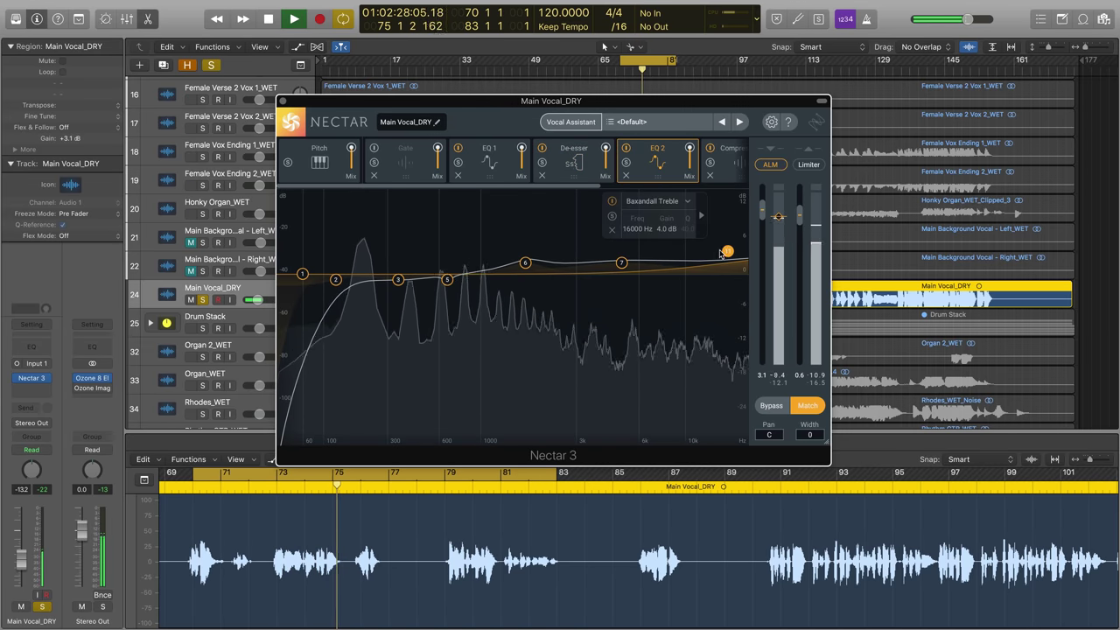
{"action": "left_click_drag", "start_coordinate": [724, 254], "coordinate": [712, 252]}
{"action": "scroll", "coordinate": [578, 163], "scroll_direction": "right", "scroll_amount": 3}
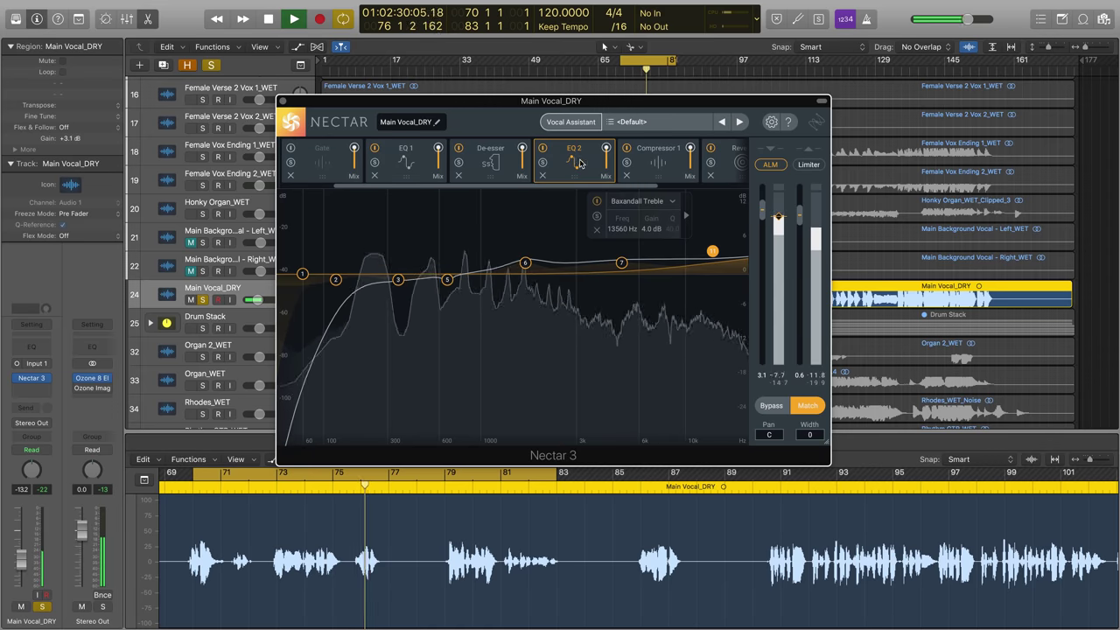
{"action": "left_click", "coordinate": [656, 162]}
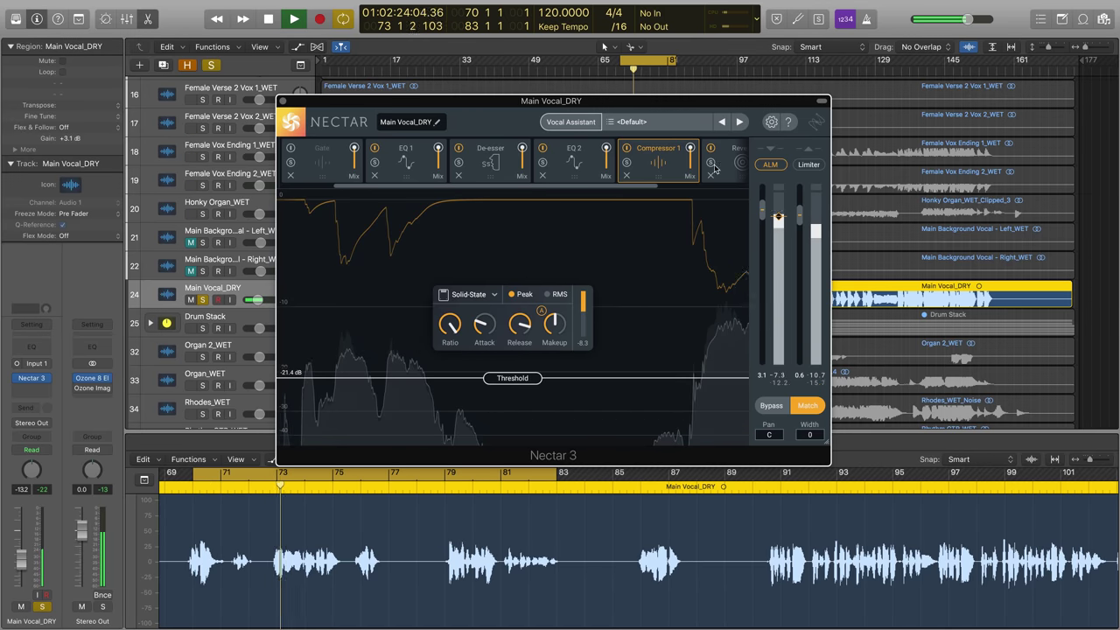
Lower the Reverb's low-cut filter to about 475 Hz and fine-tune its high-cut filter
{"action": "left_click", "coordinate": [715, 166]}
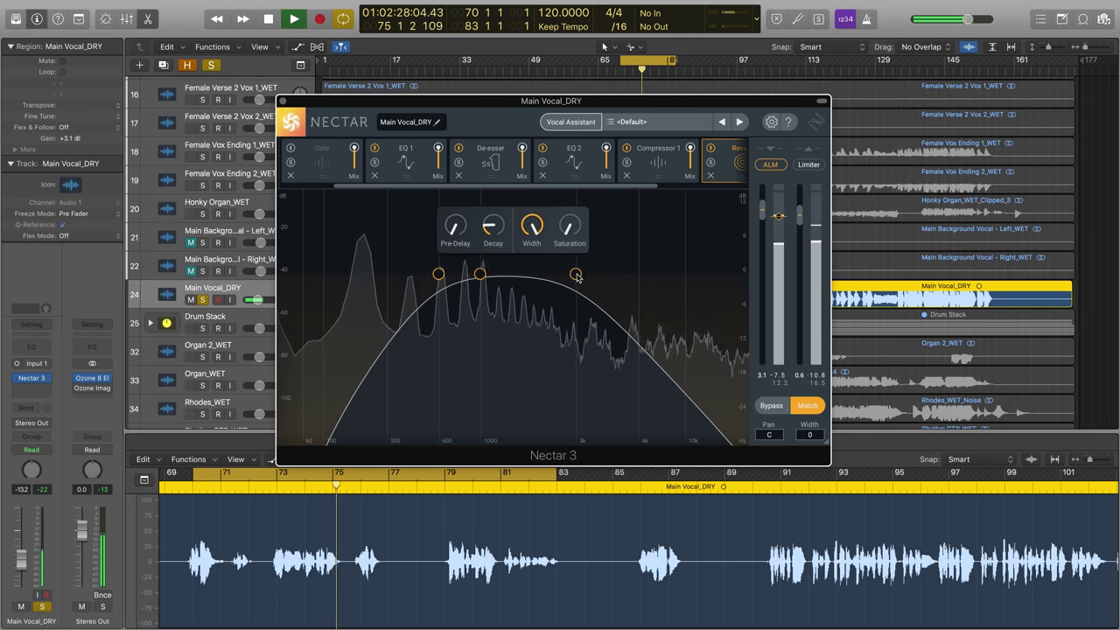
{"action": "mouse_move", "coordinate": [584, 278]}
{"action": "left_mouse_down"}
{"action": "mouse_move", "coordinate": [605, 279]}
{"action": "mouse_move", "coordinate": [587, 278]}
{"action": "left_mouse_up"}
{"action": "mouse_move", "coordinate": [438, 274]}
{"action": "left_mouse_down"}
{"action": "mouse_move", "coordinate": [400, 275]}
{"action": "mouse_move", "coordinate": [421, 275]}
{"action": "left_mouse_up"}
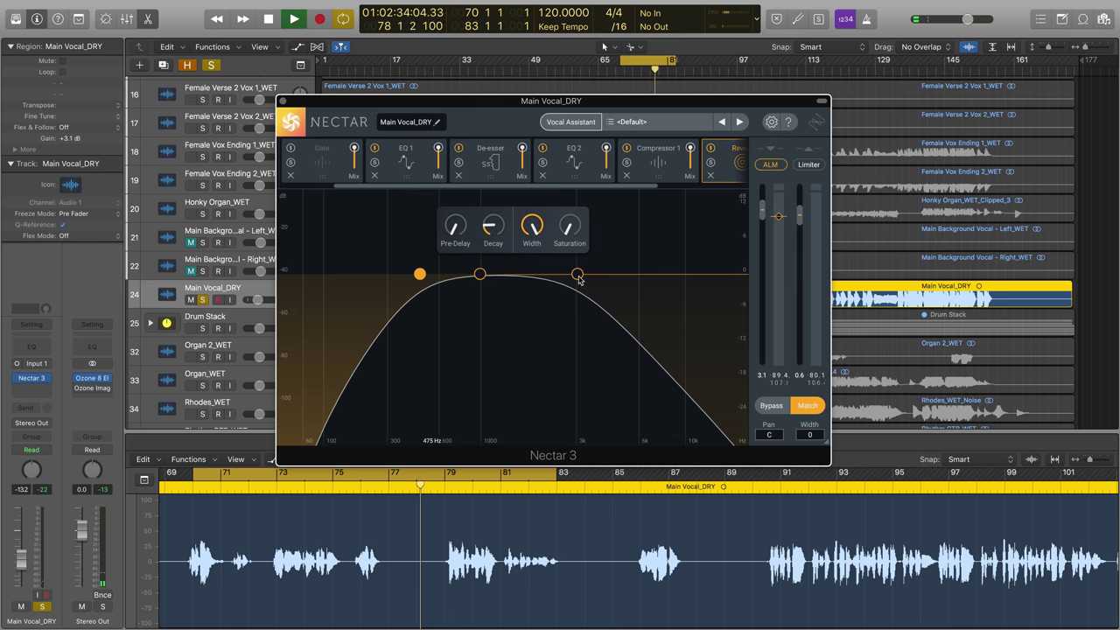
{"action": "left_click_drag", "start_coordinate": [576, 278], "coordinate": [575, 280]}
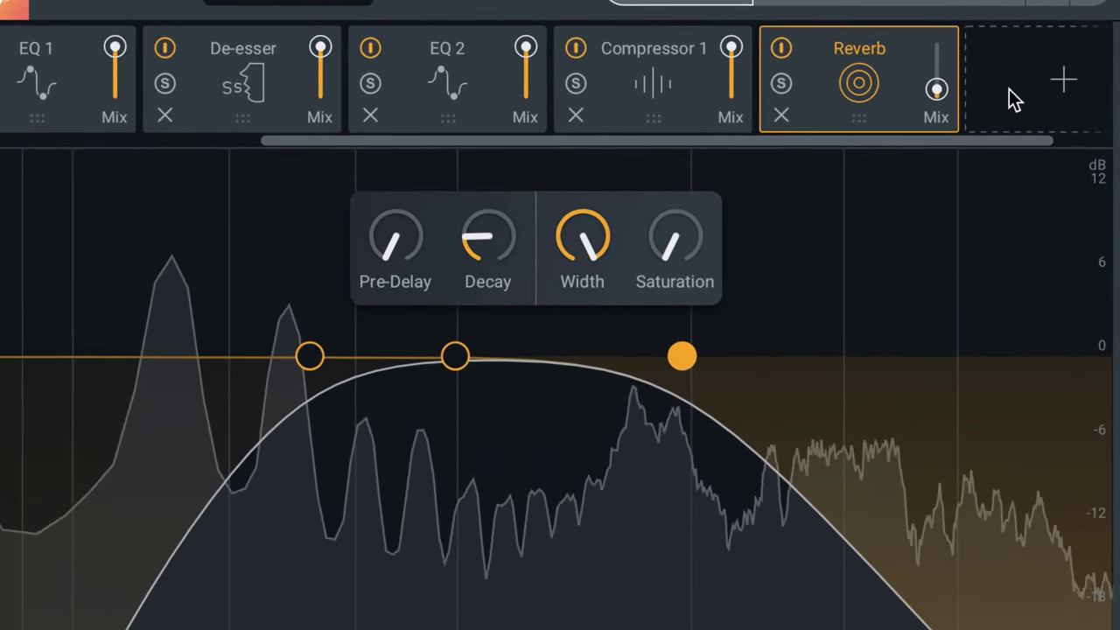
{"action": "left_click", "coordinate": [952, 114]}
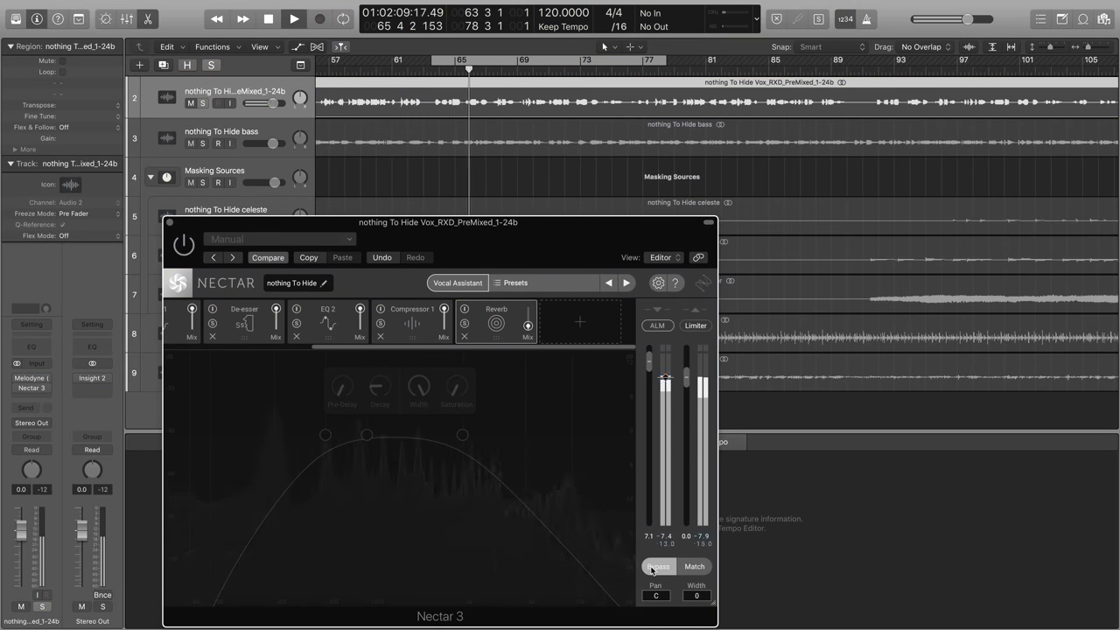
Compare the soloed nothing To Hide vocal with and without the Nectar processing by switching the bypass repeatedly
{"action": "left_click", "coordinate": [659, 567]}
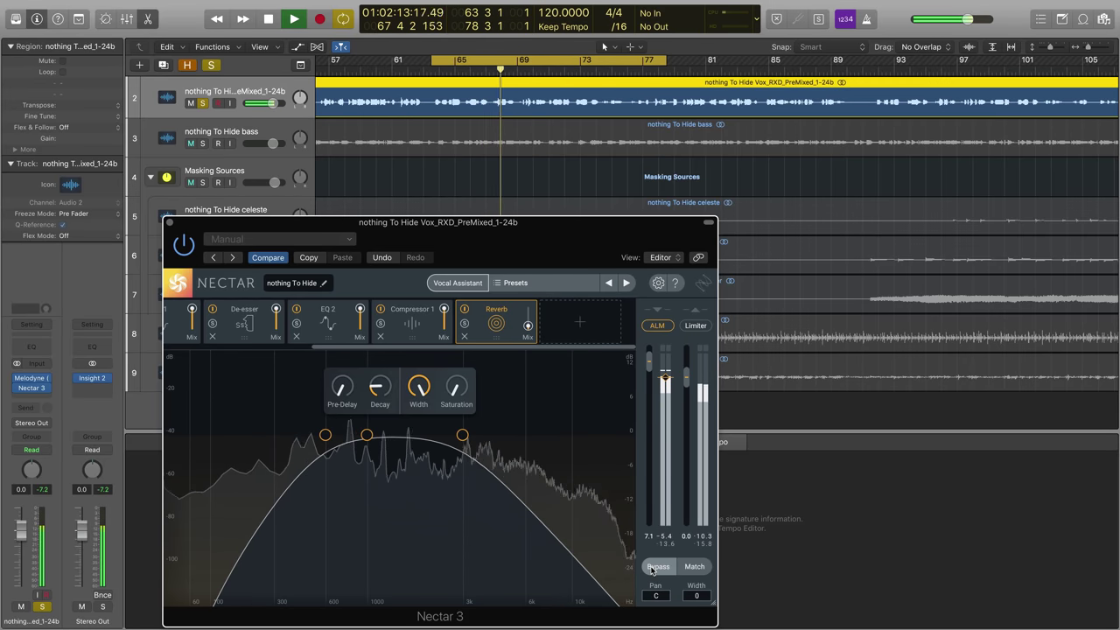
{"action": "left_click", "coordinate": [659, 567]}
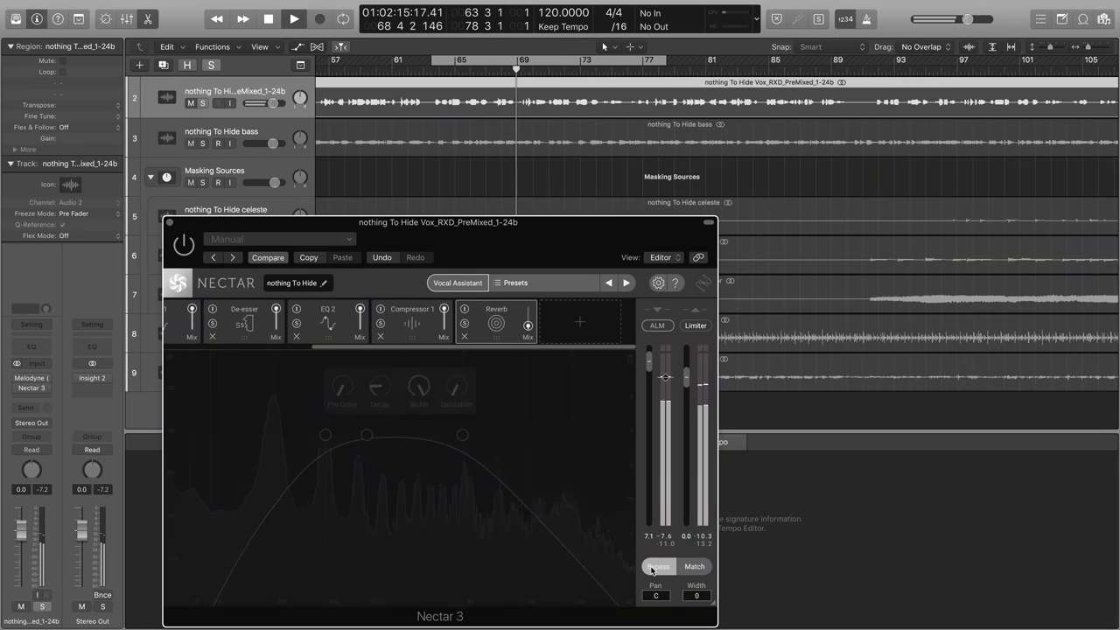
{"action": "left_click", "coordinate": [659, 567]}
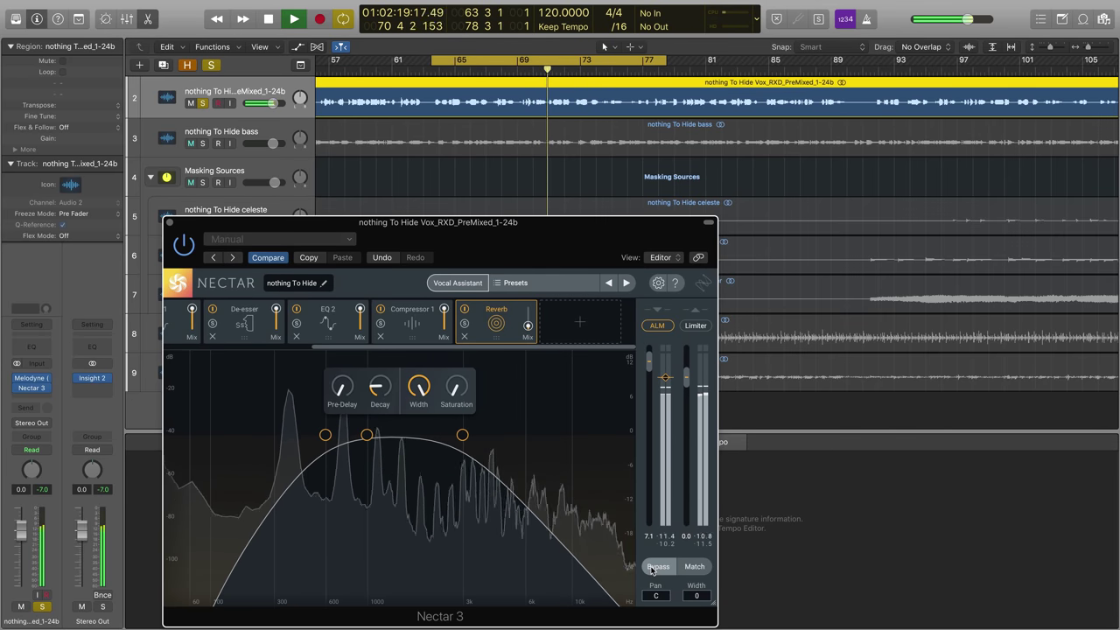
{"action": "left_click", "coordinate": [658, 567]}
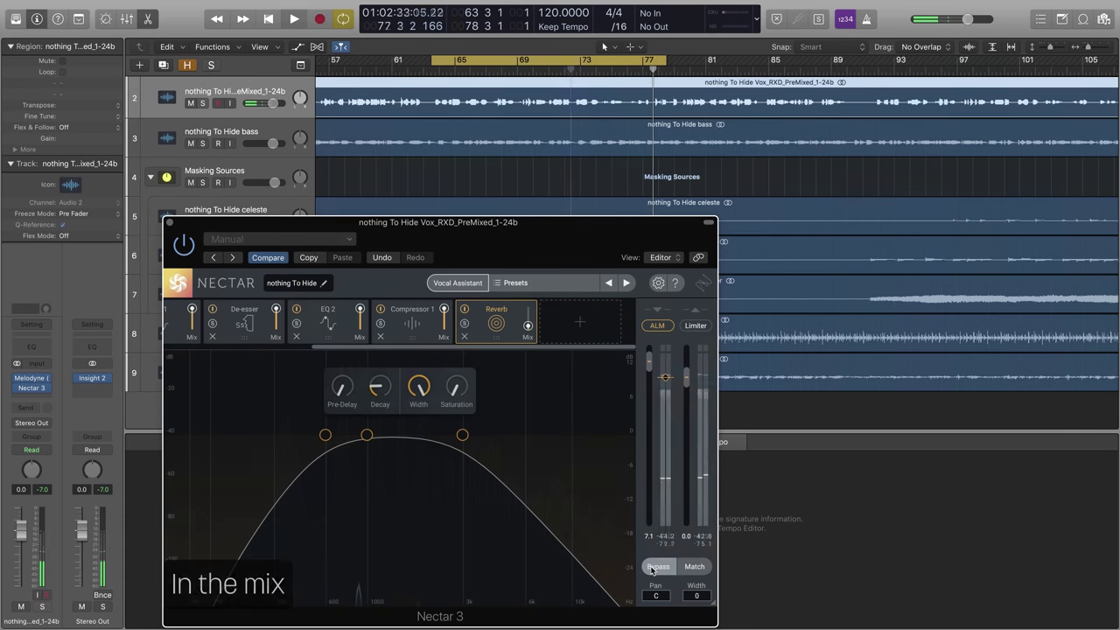
Compare the vocal within the full mix with Nectar bypassed and active, leaving the processing active
{"action": "left_click", "coordinate": [659, 567]}
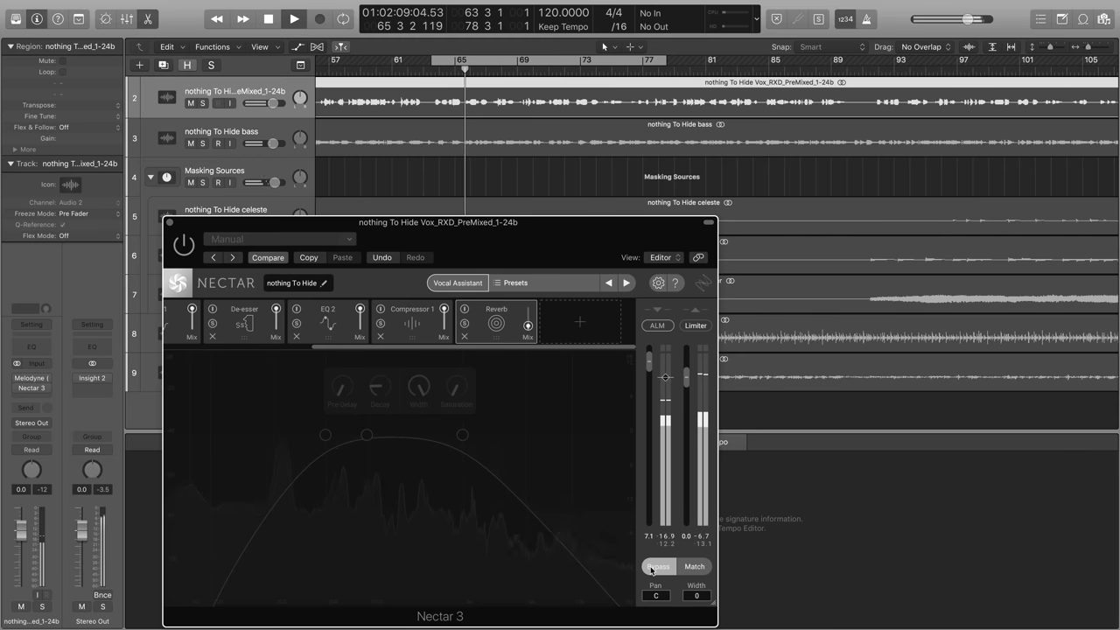
{"action": "left_click", "coordinate": [659, 567]}
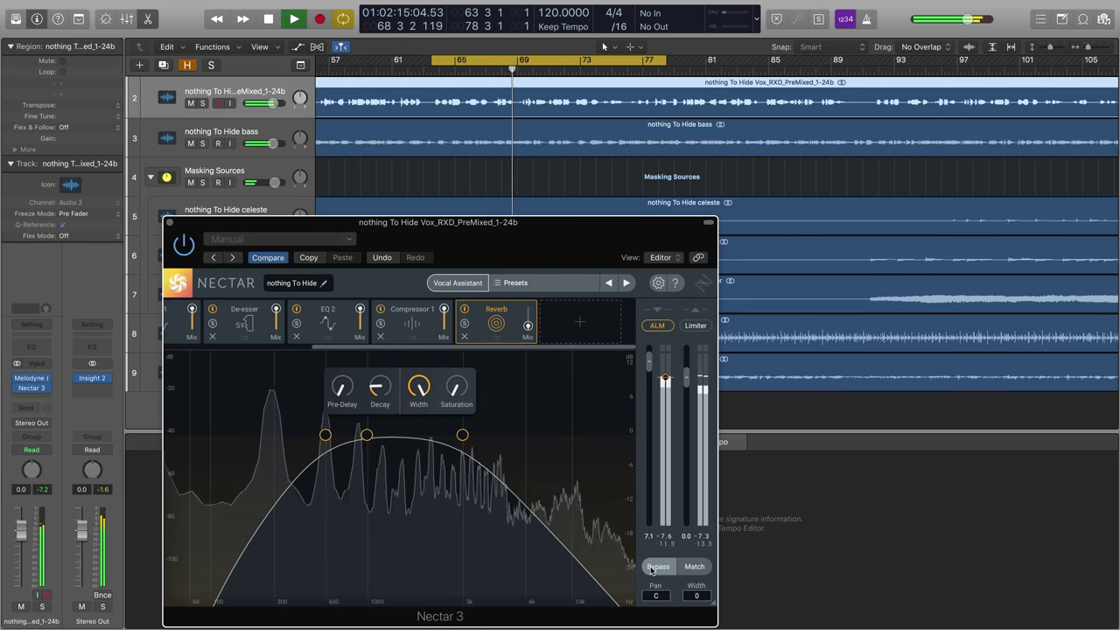
{"action": "left_click", "coordinate": [658, 567]}
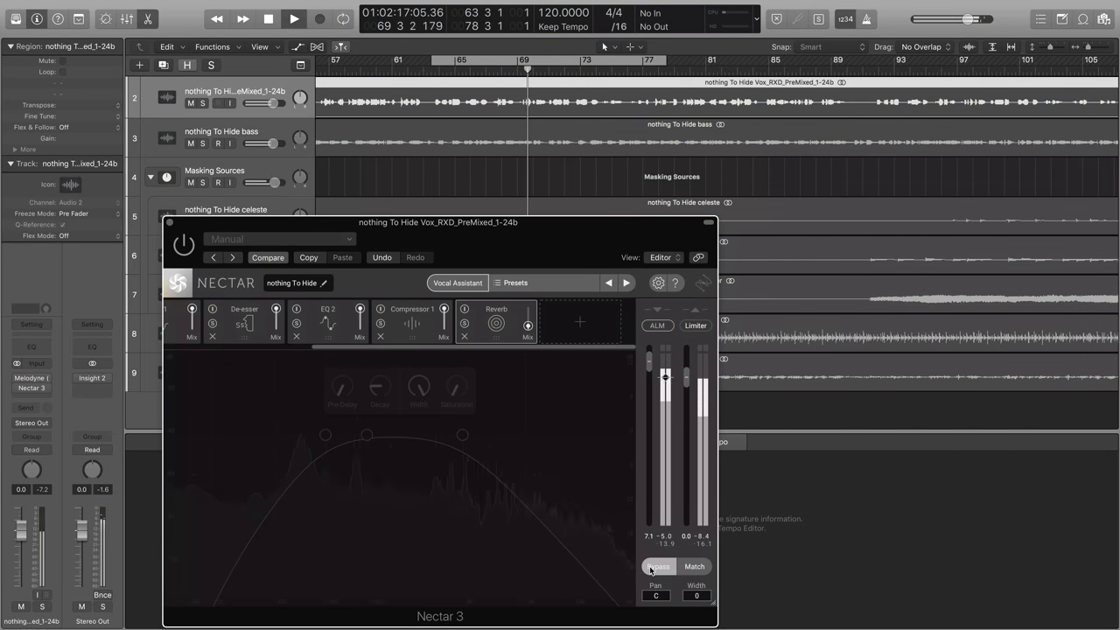
{"action": "left_click", "coordinate": [659, 567]}
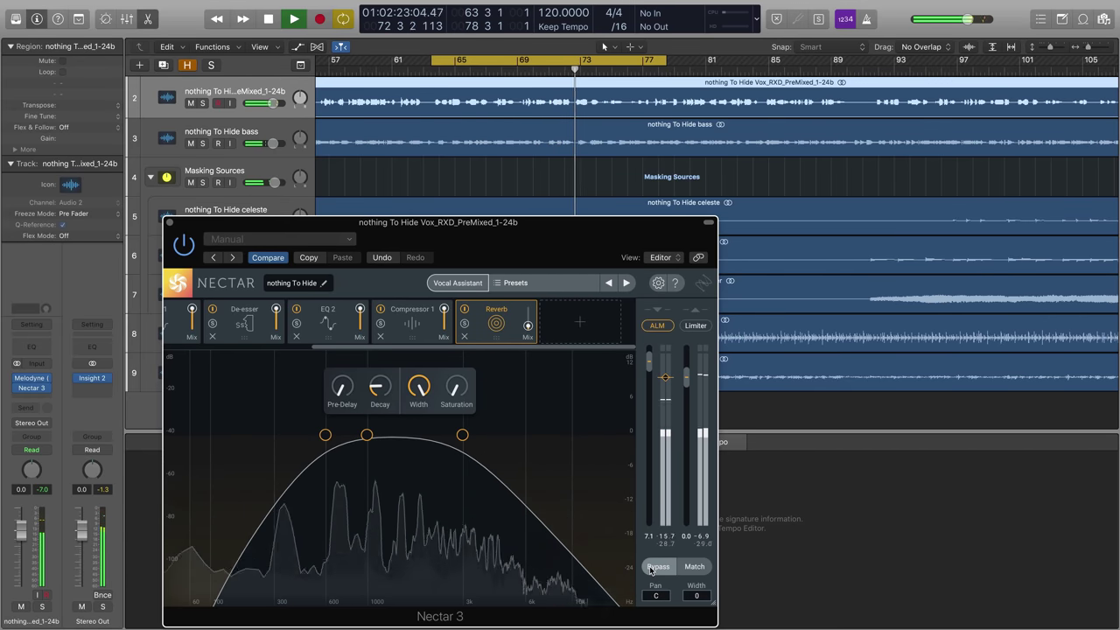
{"action": "left_click", "coordinate": [660, 568]}
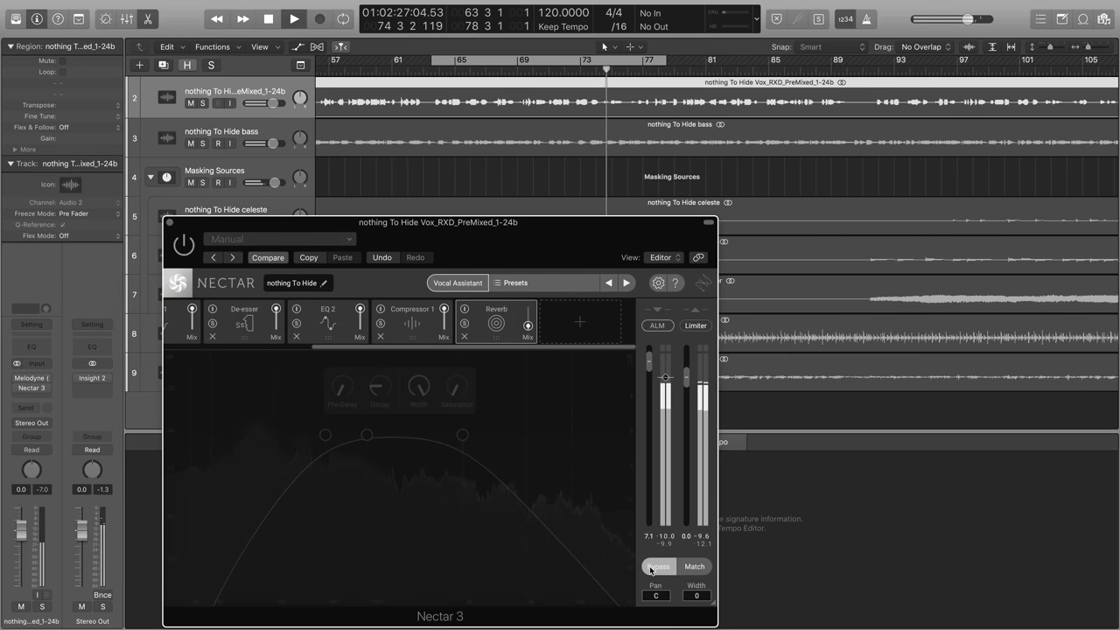
{"action": "left_click", "coordinate": [658, 567]}
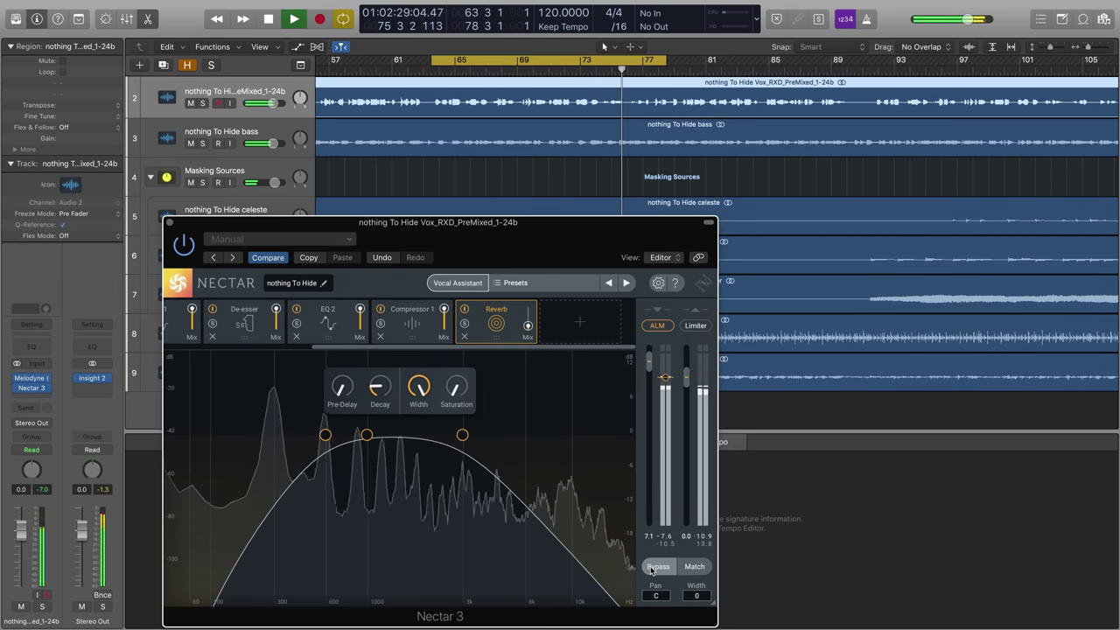
{"action": "left_click", "coordinate": [658, 567]}
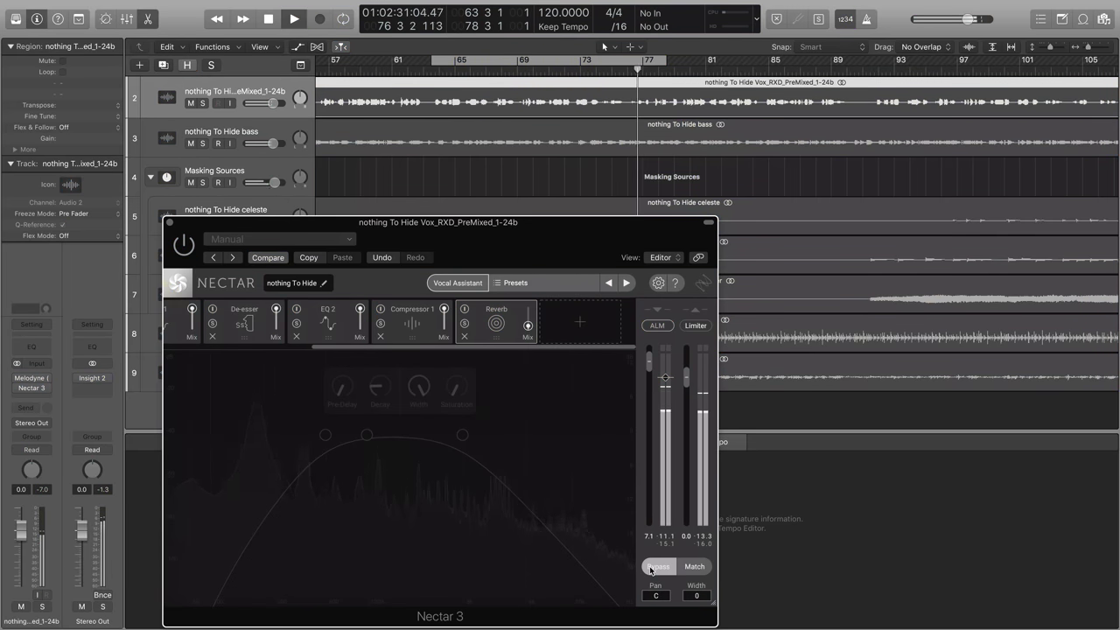
{"action": "left_click", "coordinate": [658, 567]}
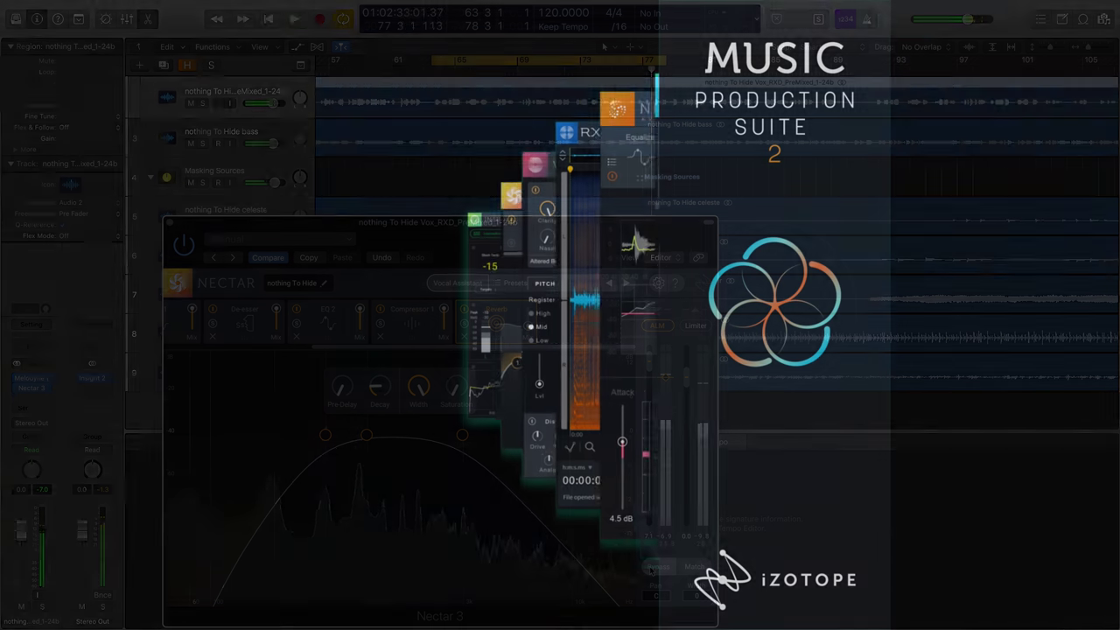